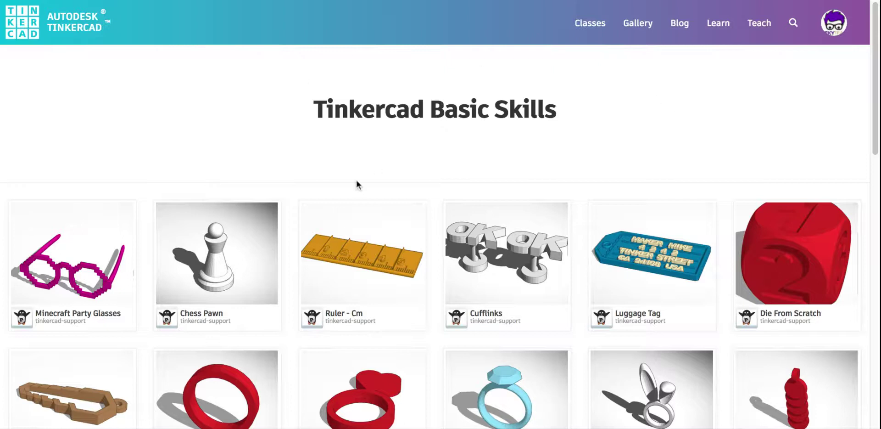
Open the Basic Button project from the gallery and restart its lesson progress
scroll(356, 184, "down", 7)
scroll(357, 183, "down", 7)
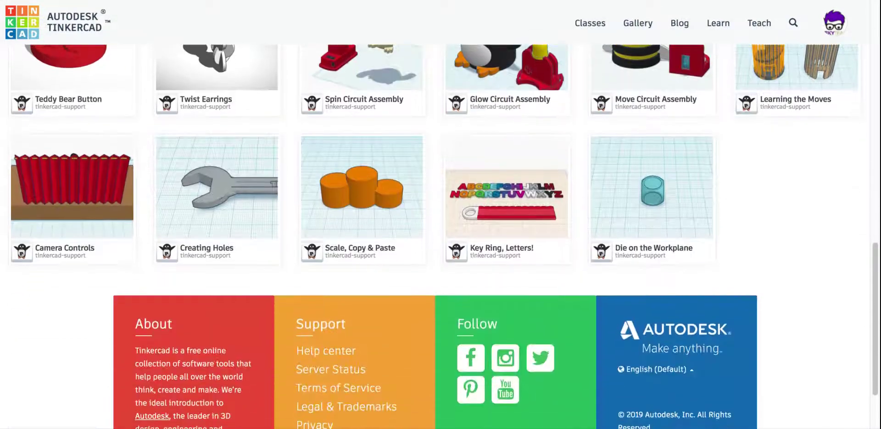
scroll(357, 179, "up", 5)
scroll(356, 181, "up", 2)
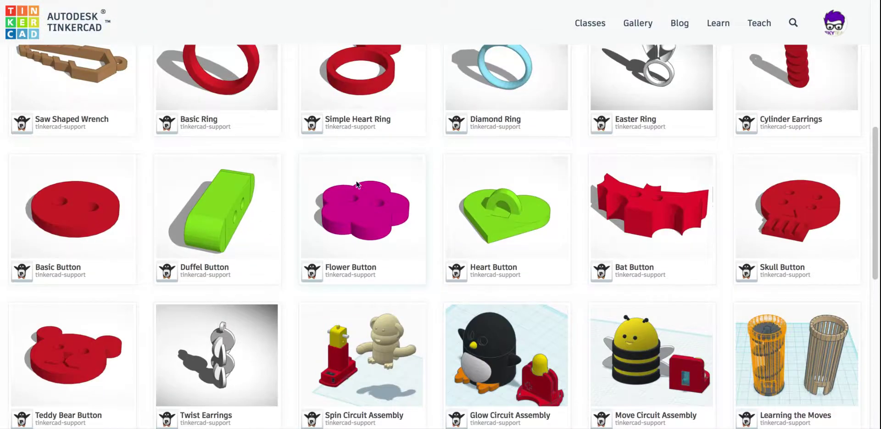
left_click(78, 231)
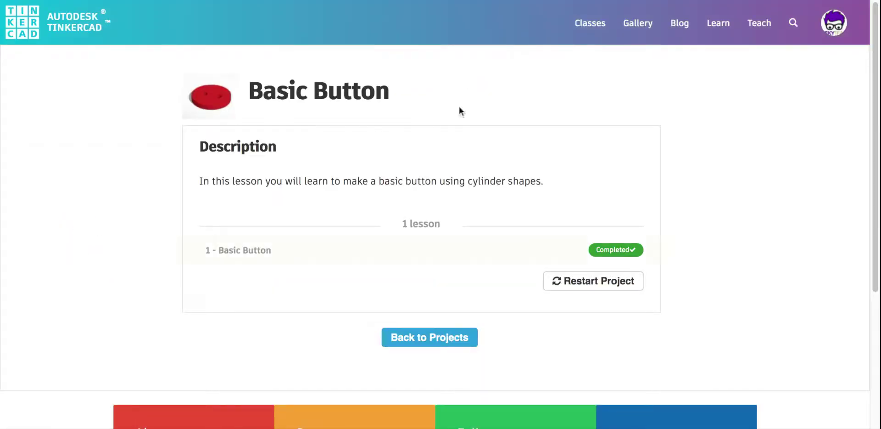
left_click(594, 288)
left_click(575, 131)
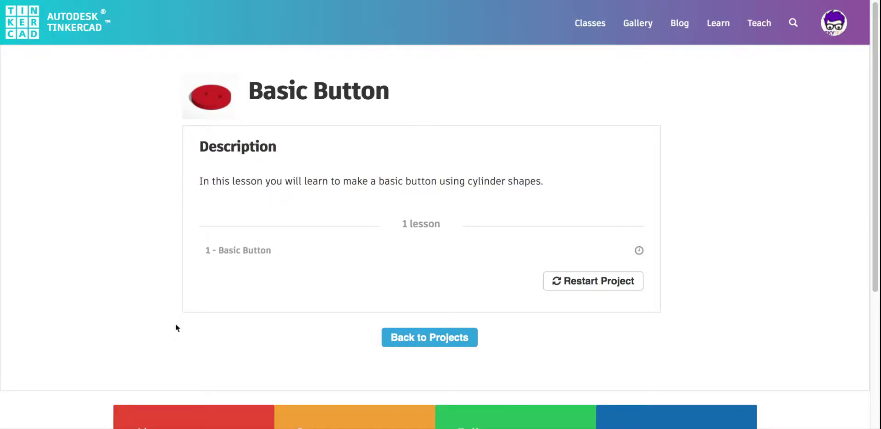
Start the lesson and place an orange Cylinder from Basic Shapes at the workplane centre
left_click(239, 254)
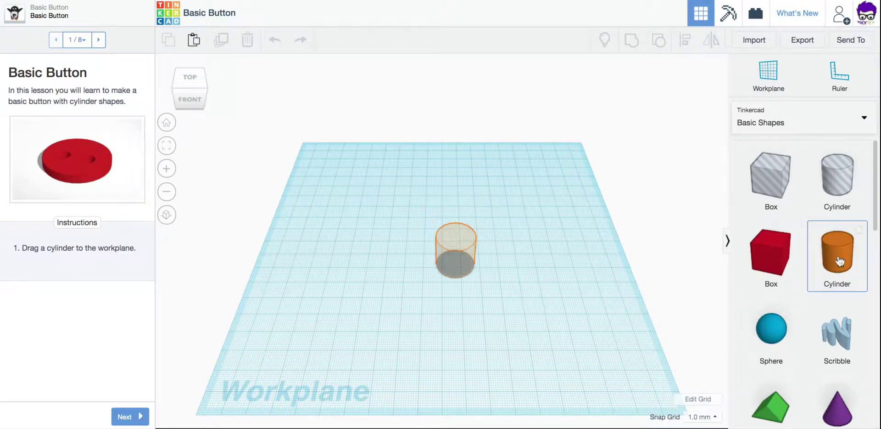
left_click_drag(839, 260, 455, 264)
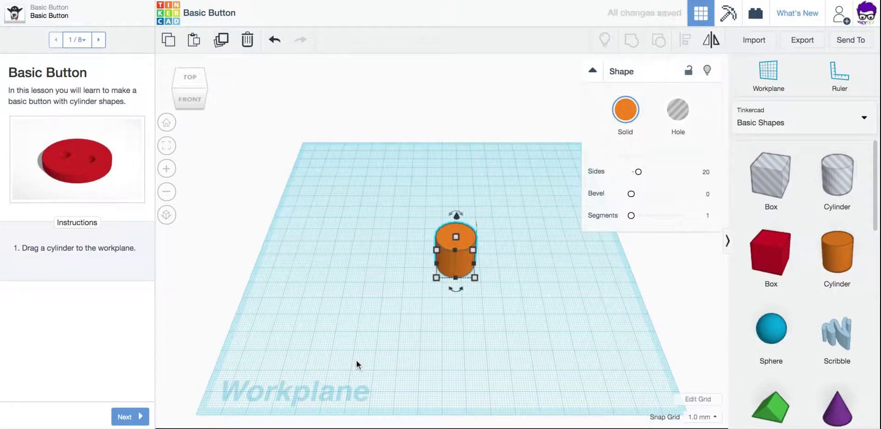
Go to step 2 and set the cylinder's height to 2 mm
left_click(124, 416)
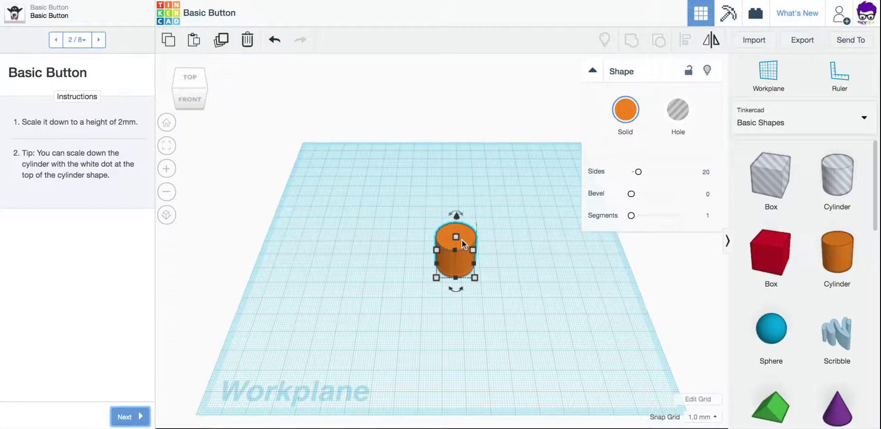
mouse_move(456, 237)
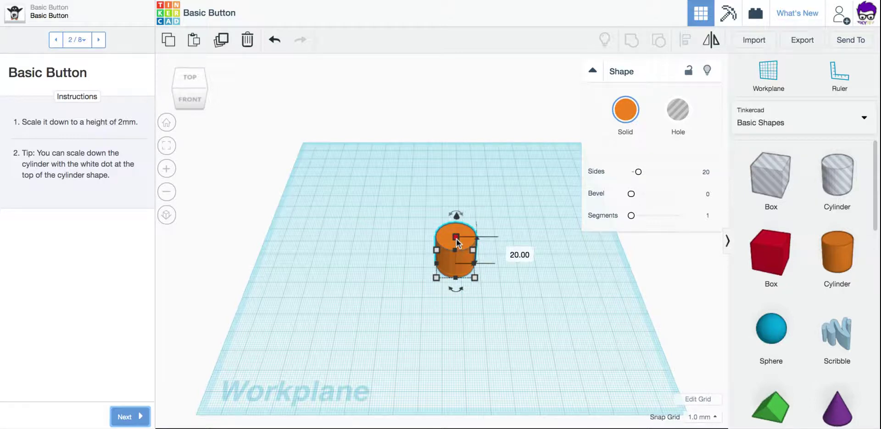
mouse_move(457, 238)
left_mouse_down()
mouse_move(455, 263)
mouse_move(456, 239)
left_mouse_up()
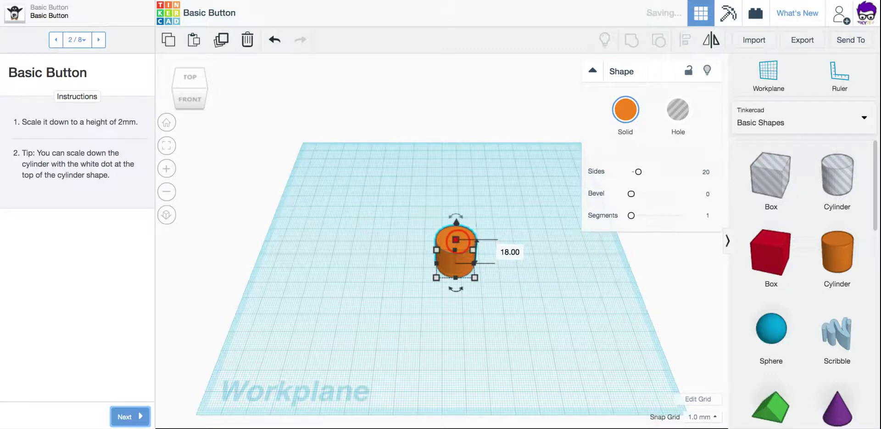
left_click(513, 254)
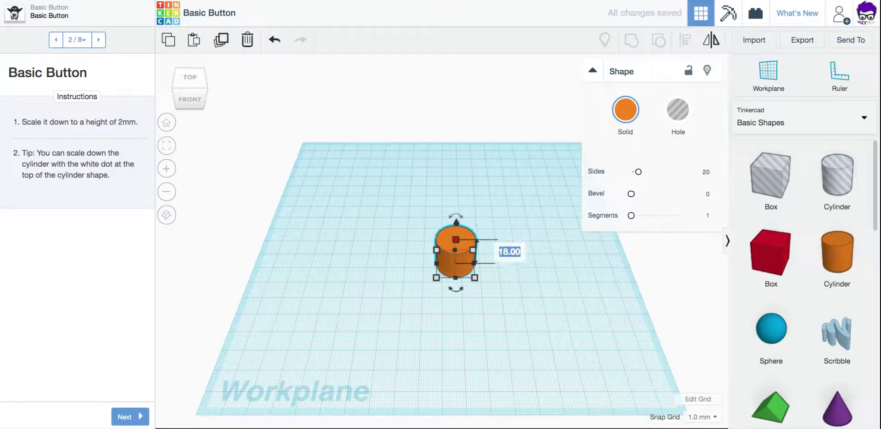
type("2")
key("Return")
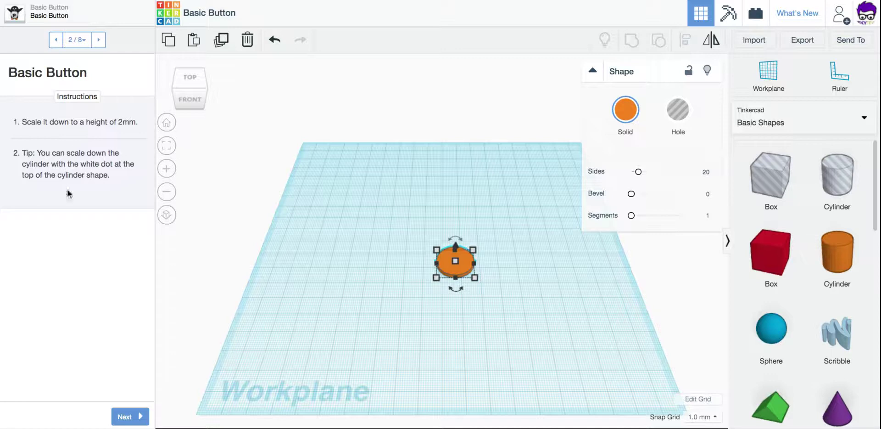
mouse_move(448, 290)
mouse_move(457, 265)
On step 3, set the flat cylinder's width and depth to 16 mm each
left_click(131, 418)
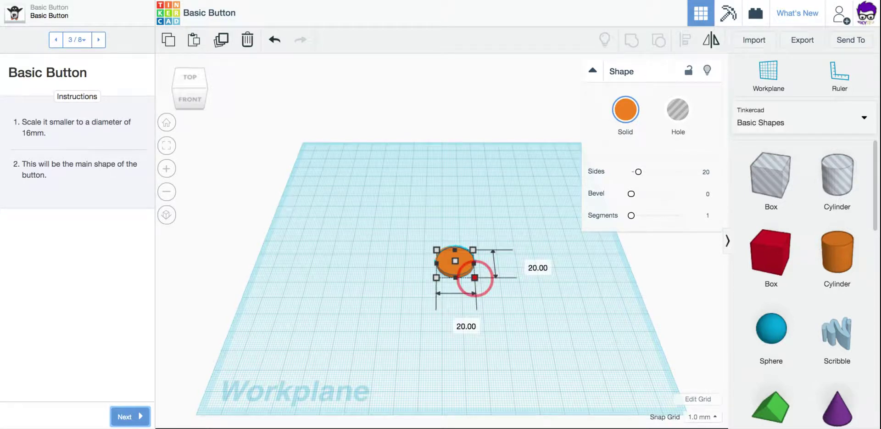
left_click_drag(474, 278, 467, 271)
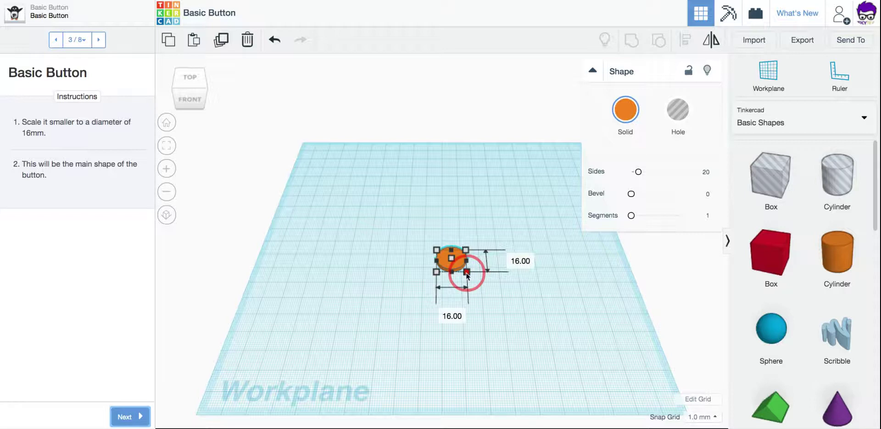
left_click_drag(467, 274, 475, 281)
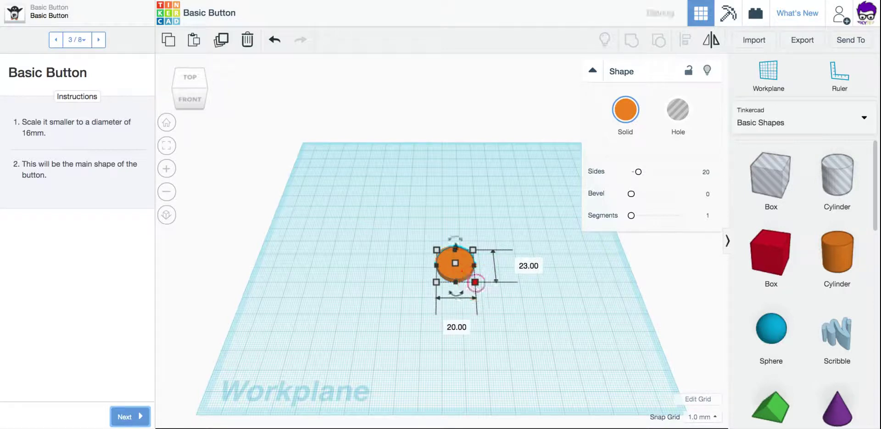
left_click(531, 267)
type("16")
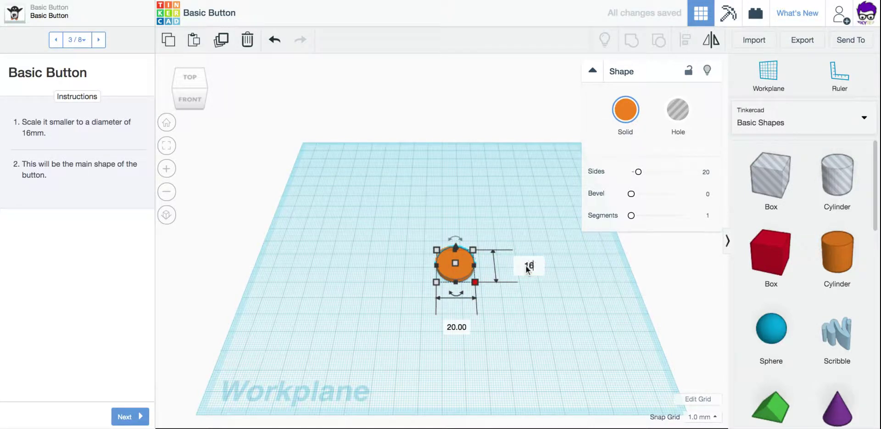
key("Return")
left_click(457, 316)
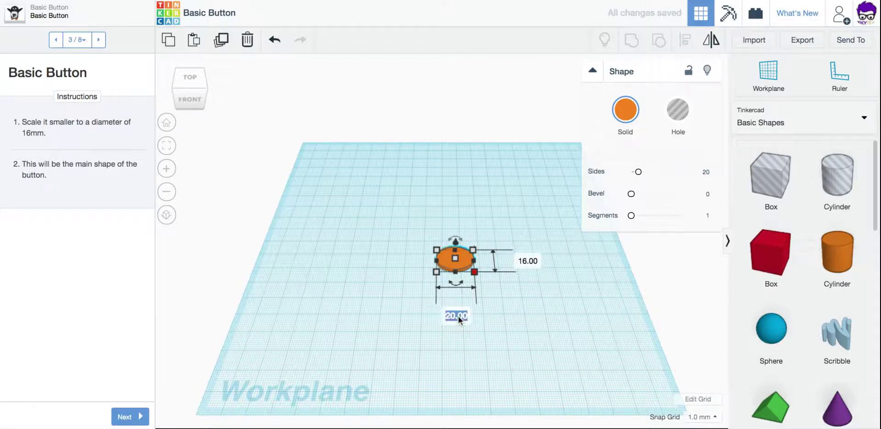
type("16")
key("Return")
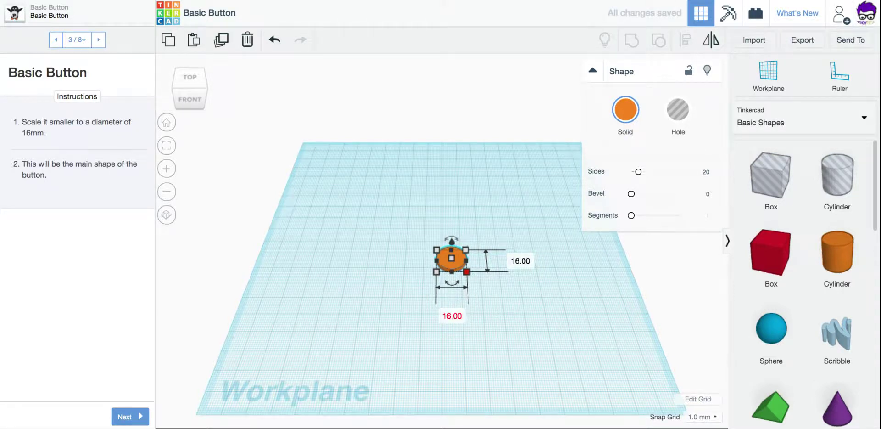
left_click(531, 343)
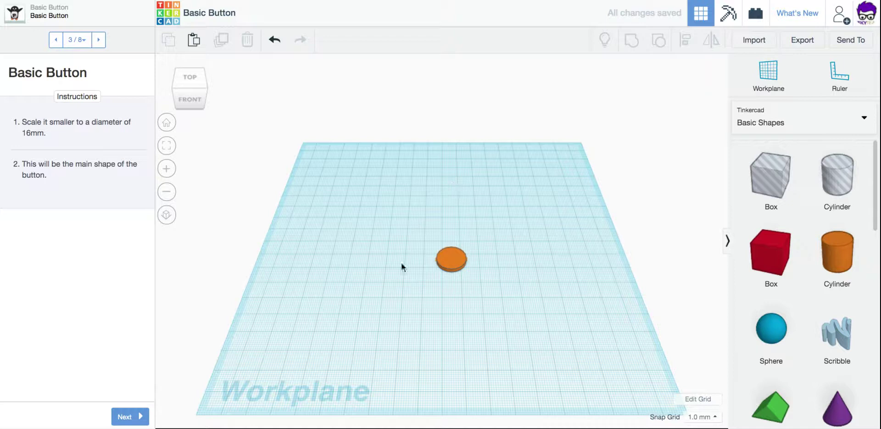
Place a second 20 by 20 mm cylinder beside the disc and advance to step 5
left_click(127, 418)
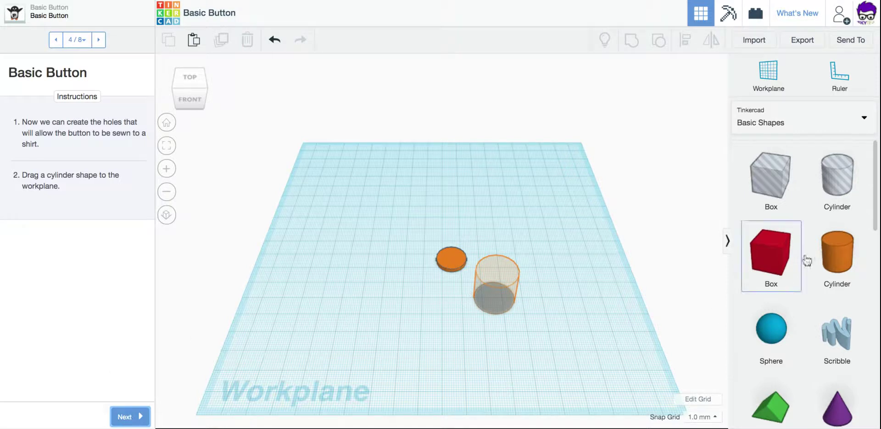
left_click_drag(839, 251, 496, 299)
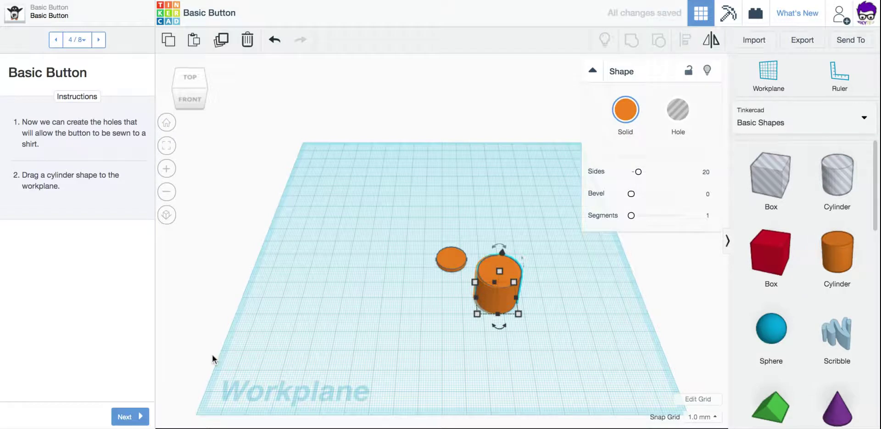
left_click(128, 417)
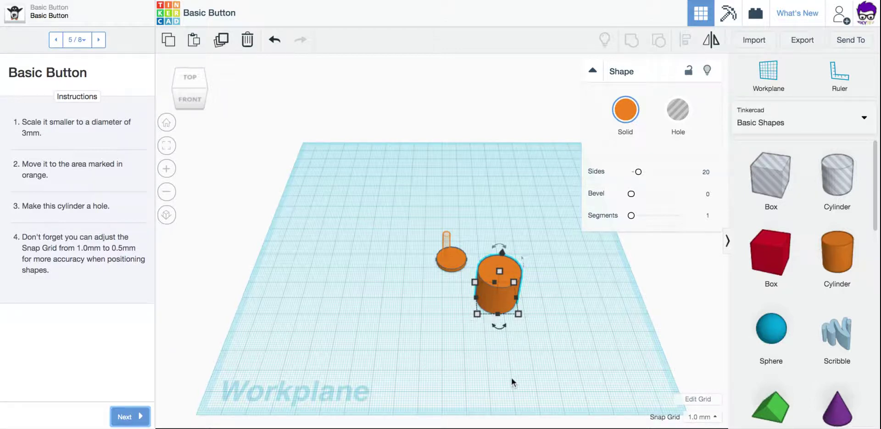
left_click(518, 316)
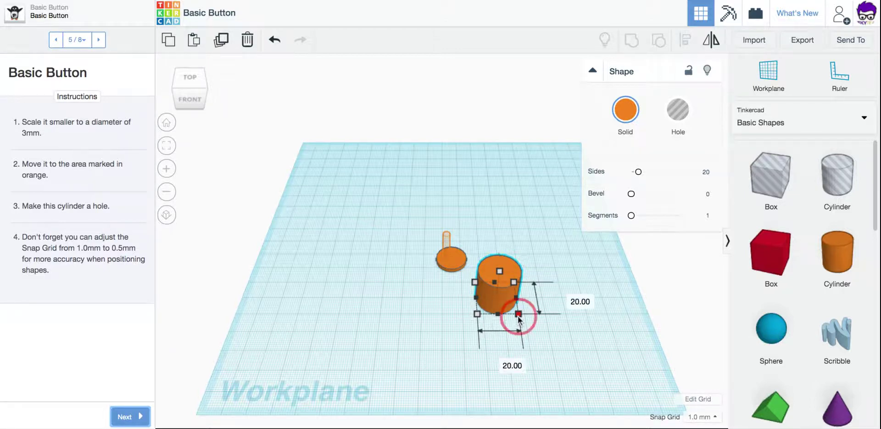
Set the second cylinder's length and width to 3 mm each
left_click(569, 297)
type("3")
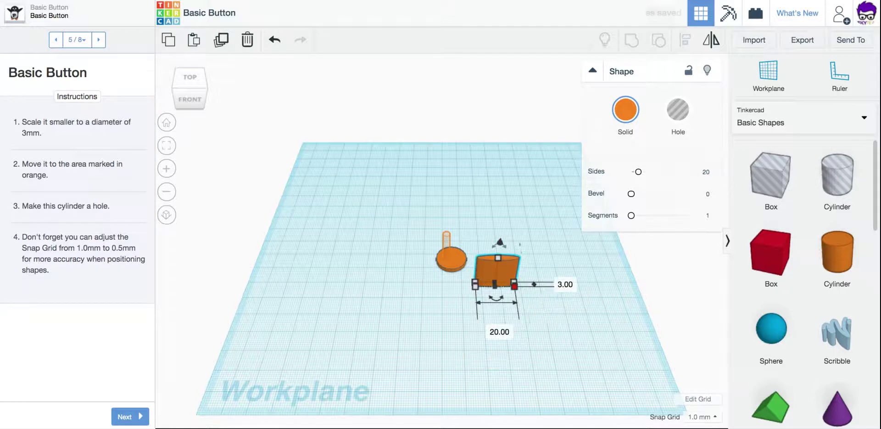
left_click(498, 330)
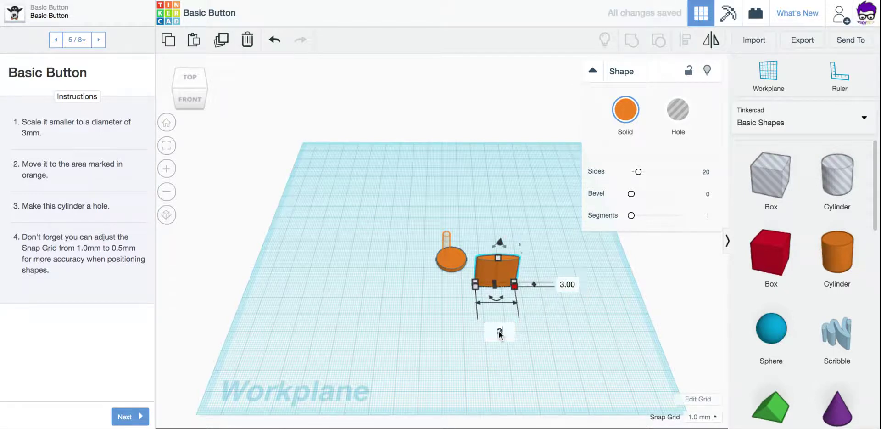
type("3")
key("Return")
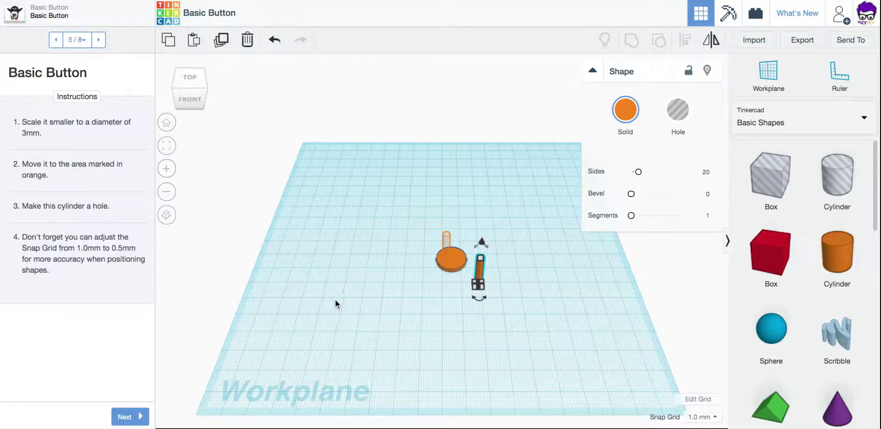
Move the thin 3 mm pin onto the middle of the 16 mm disc
scroll(376, 293, "up", 3)
scroll(375, 292, "up", 3)
scroll(376, 292, "down", 1)
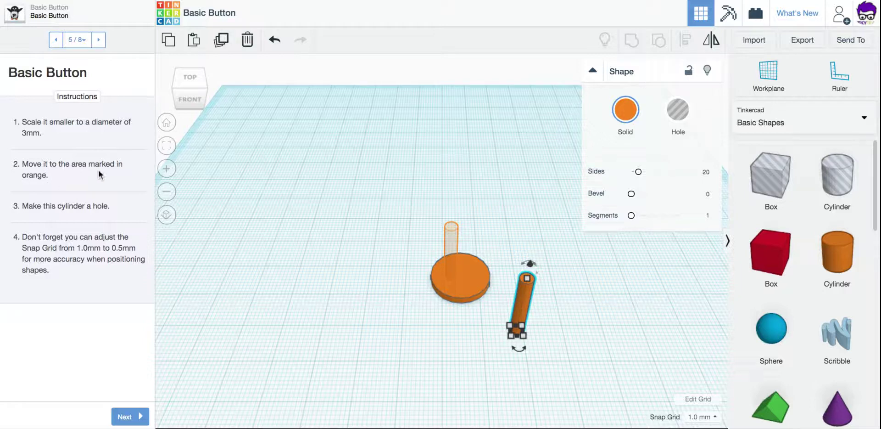
left_click_drag(524, 300, 452, 248)
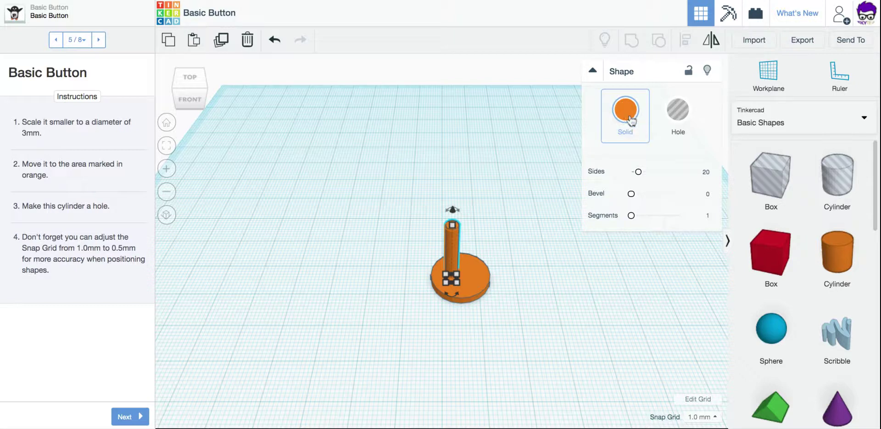
Make the 3 mm pin on the disc a Hole in the Shape panel
left_click(680, 125)
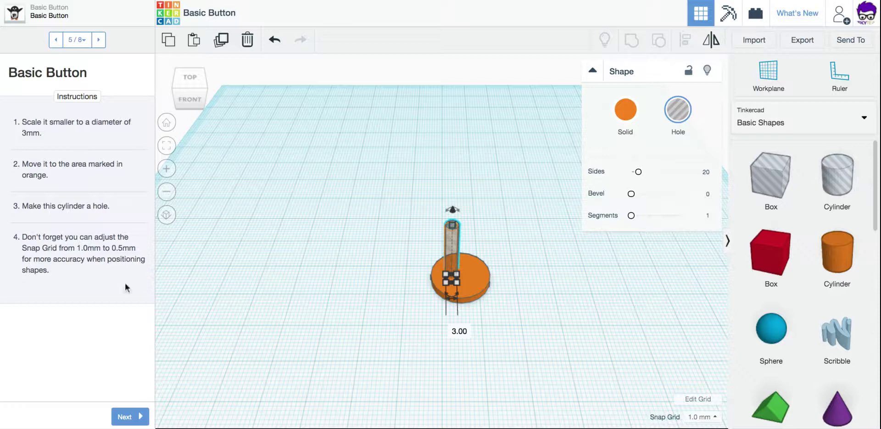
Paste and duplicate the 3 mm hole, nudging the copy right to sit beside the original
left_click(124, 416)
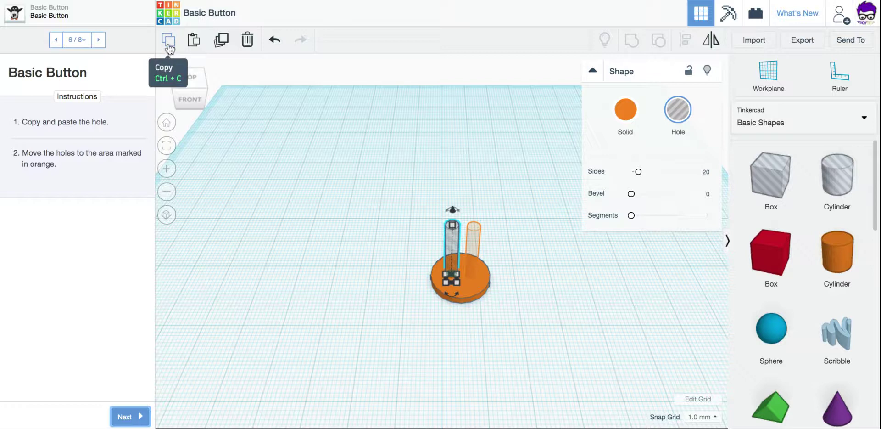
left_click(194, 40)
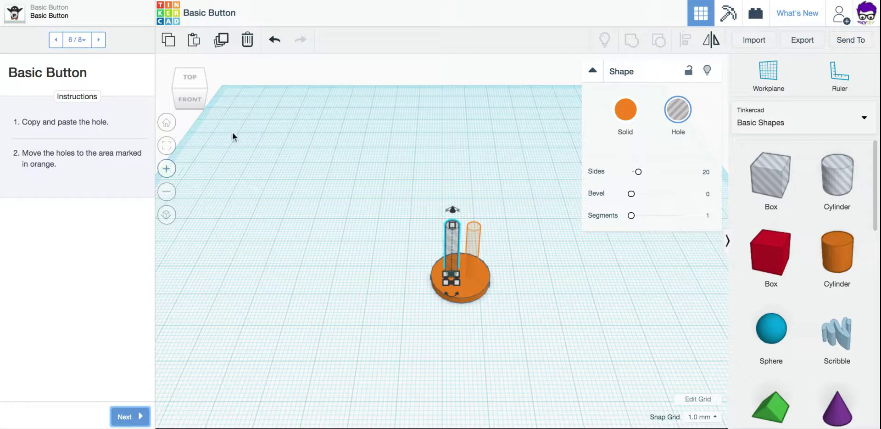
left_click(221, 41)
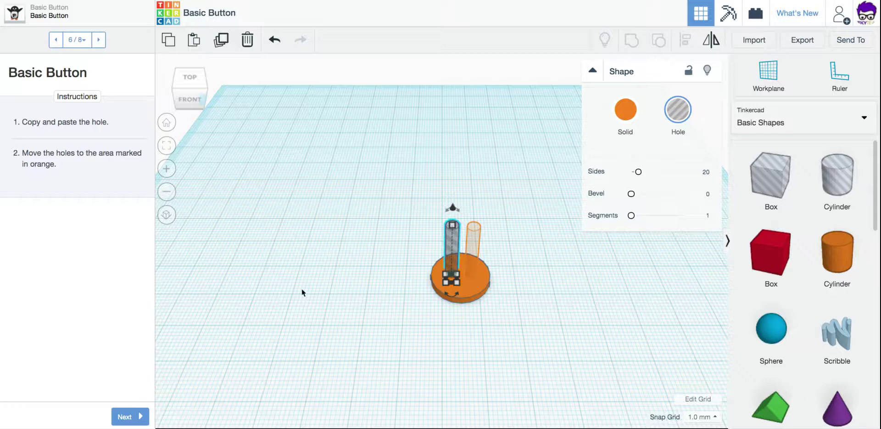
key("Right")
key("Right")
key("Right")
key("Right")
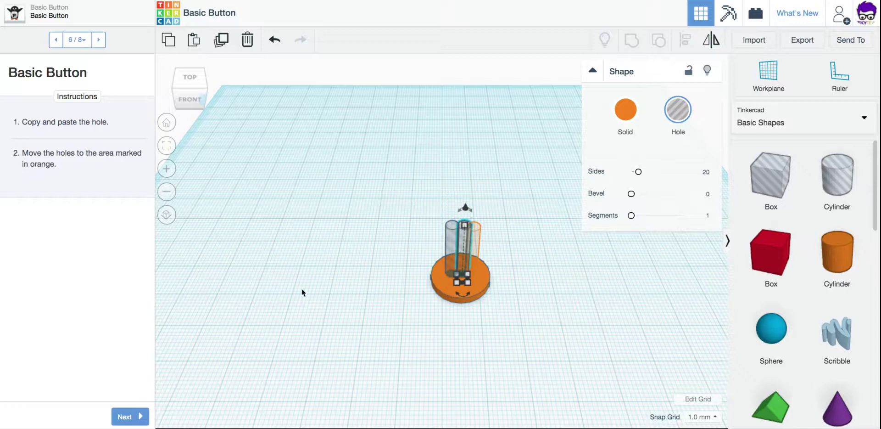
key("Right")
key("Left")
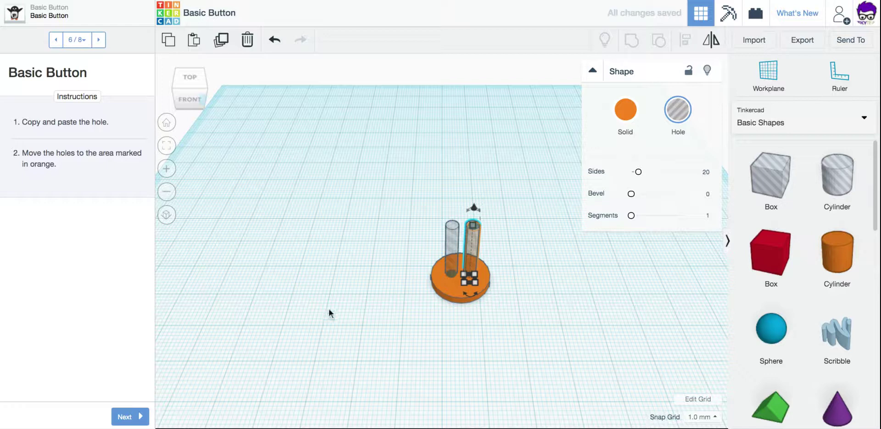
left_click(341, 307)
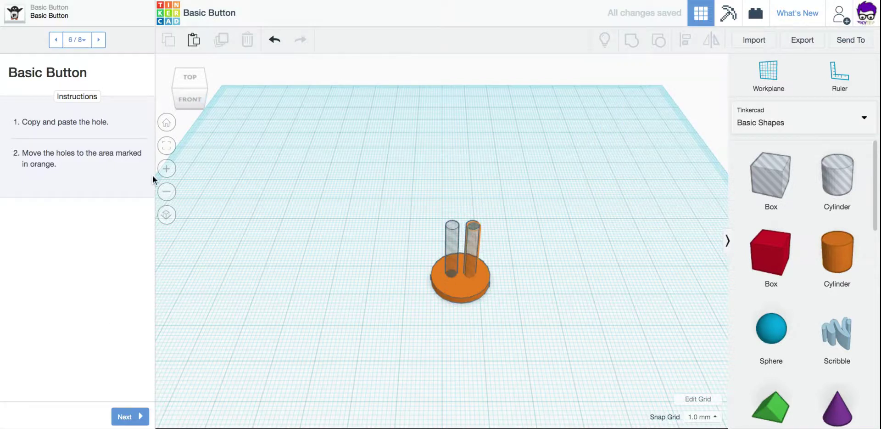
Box-select the disc and both holes and group them into one button
left_click(131, 416)
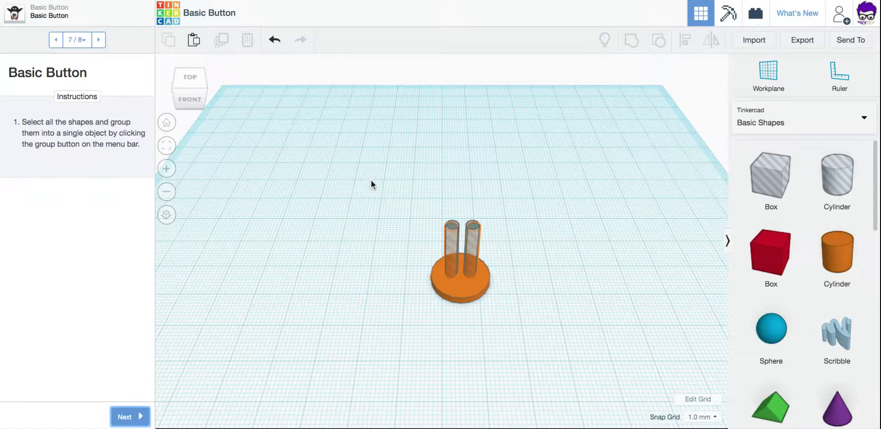
left_click_drag(371, 182, 569, 346)
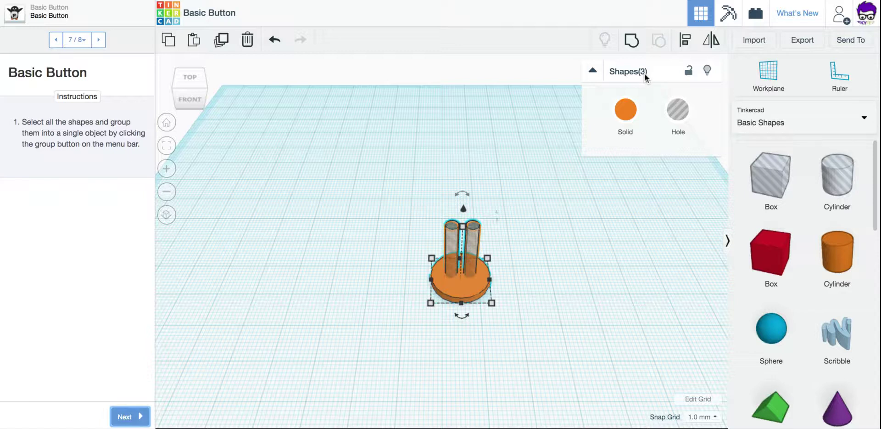
left_click(632, 42)
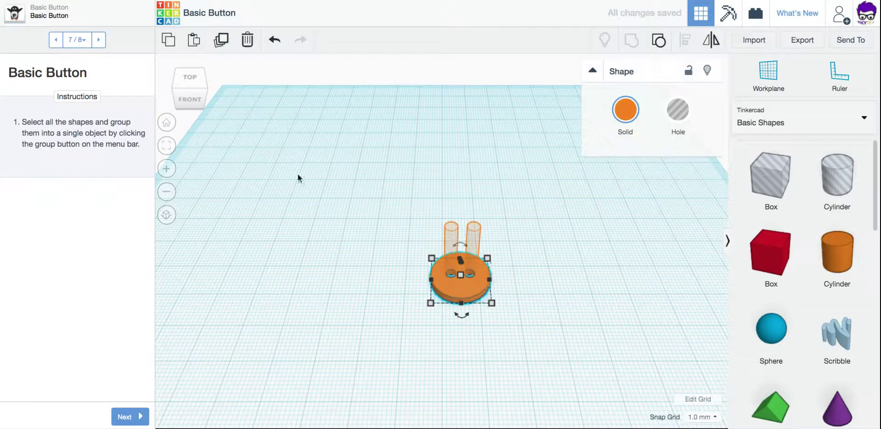
View the finished two-hole button from the top and advance the lesson to its Congratulations step
left_click(198, 88)
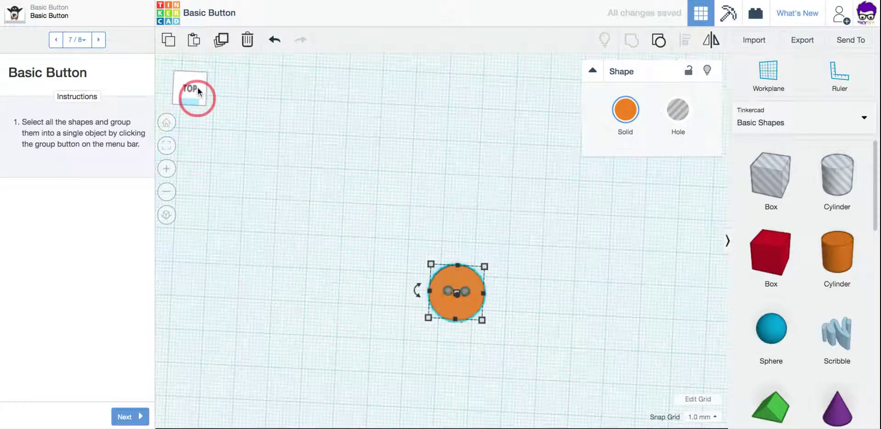
left_click_drag(197, 97, 197, 96)
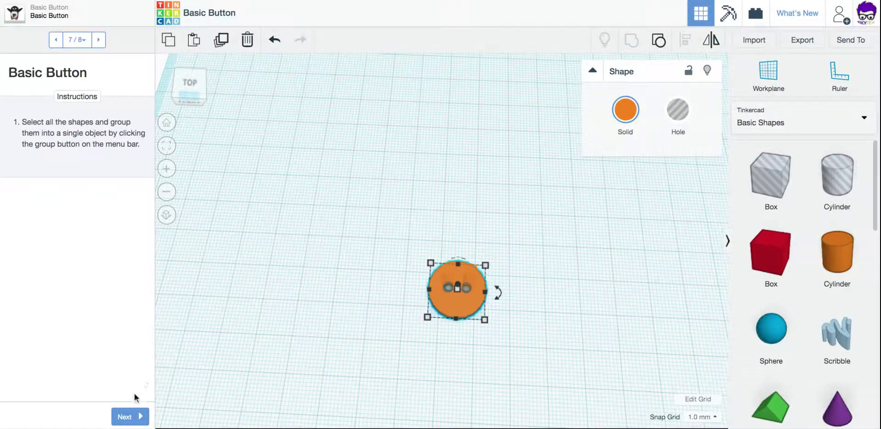
left_click(129, 416)
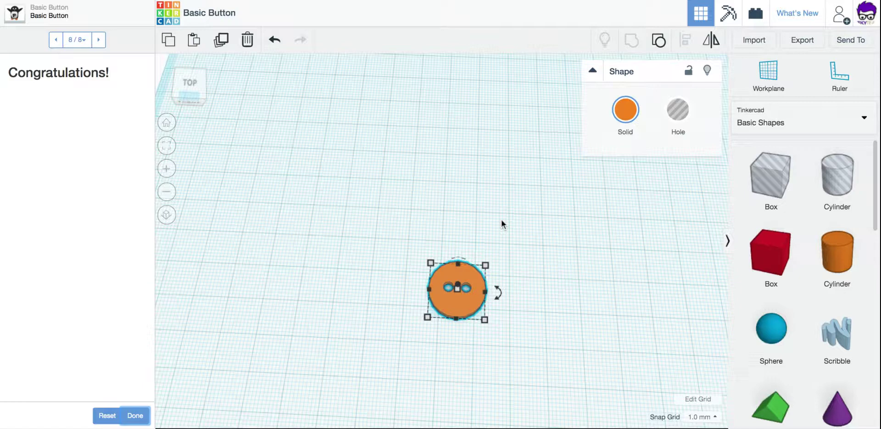
Mark the Basic Button lesson Done and return to its project page
left_click(134, 419)
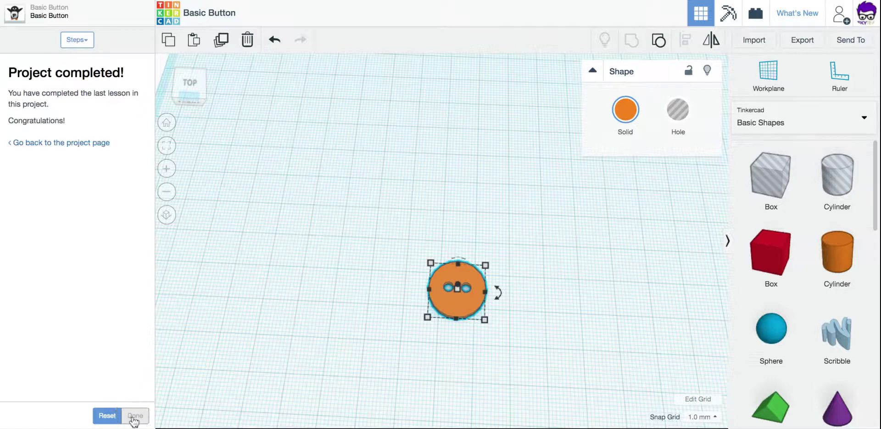
left_click(47, 143)
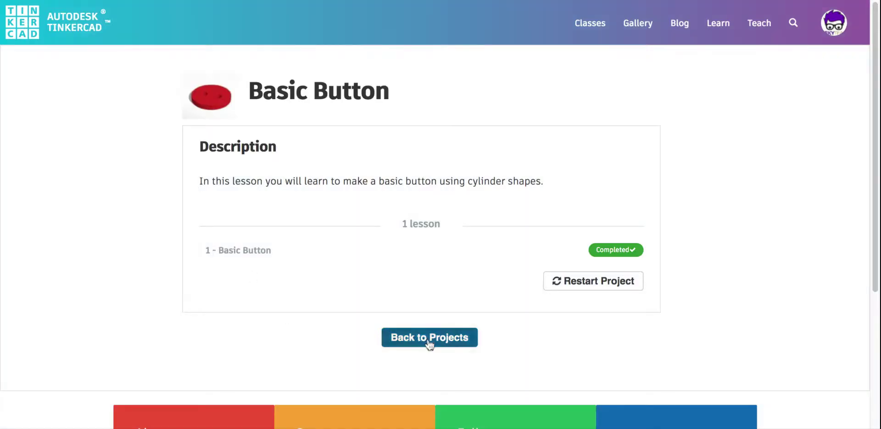
Go back to the Basic Skills projects gallery
left_click(424, 342)
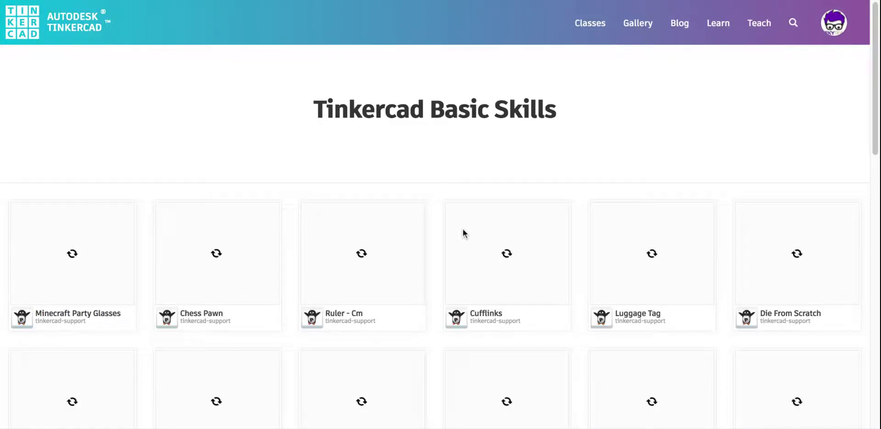